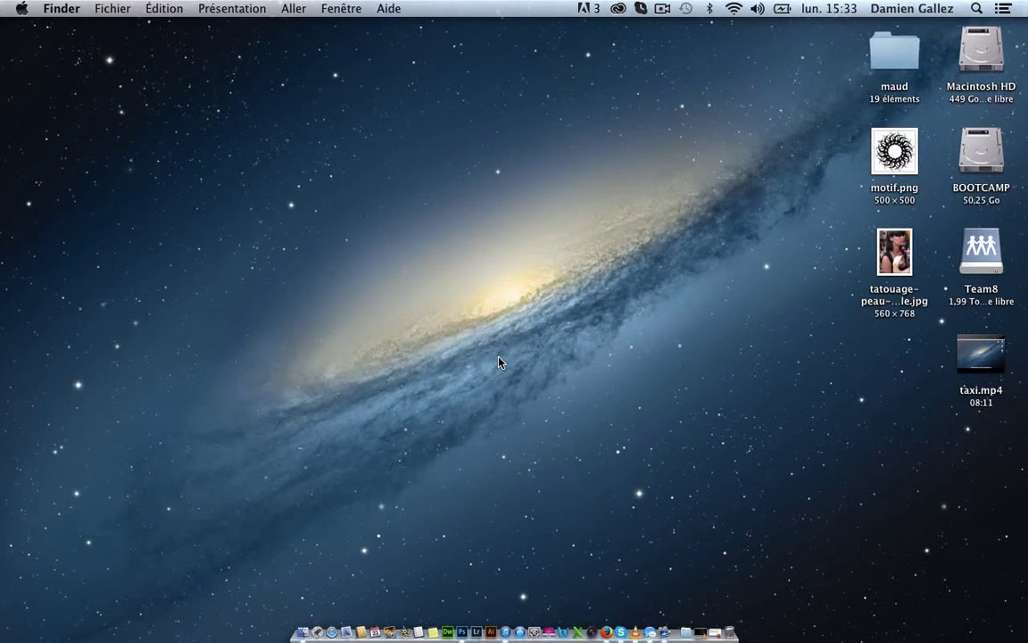
Step: Launch Photoshop and open the woman's photo tatouage-peau-originale.jpg
click(461, 625)
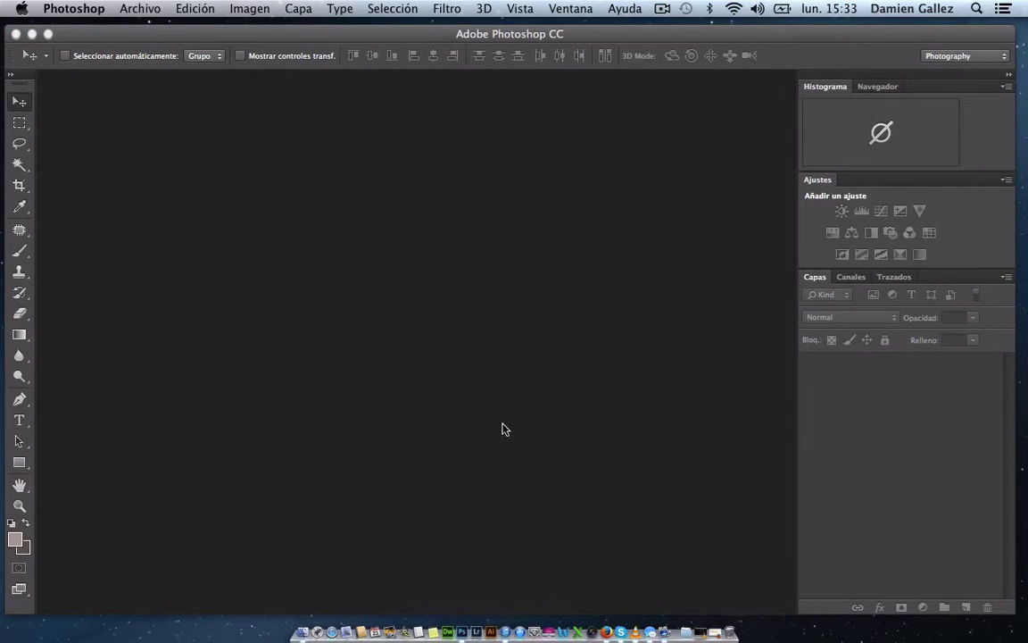
click(143, 11)
click(147, 43)
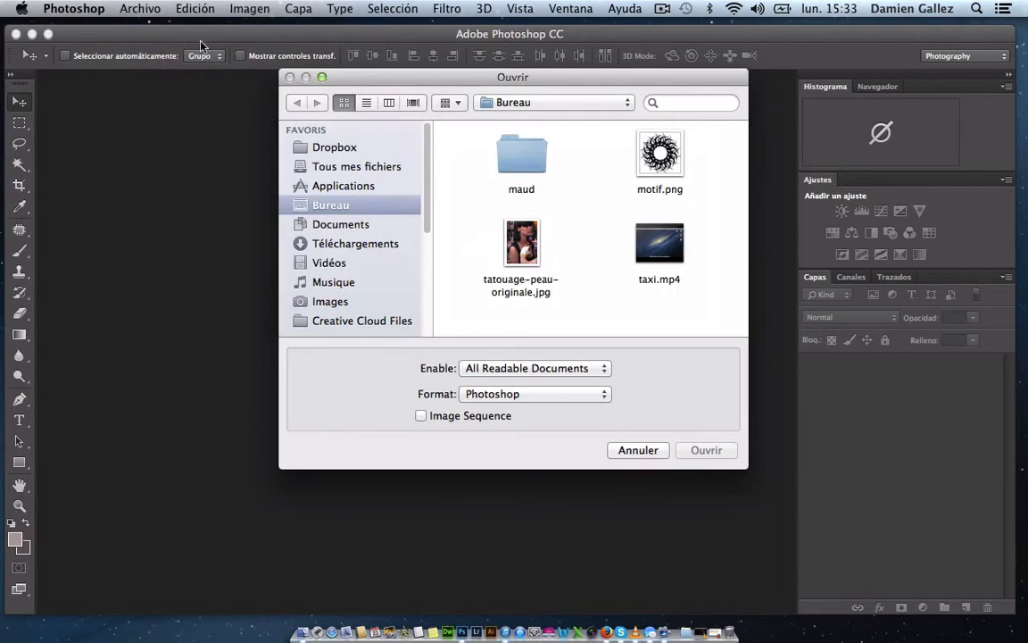
double_click(534, 247)
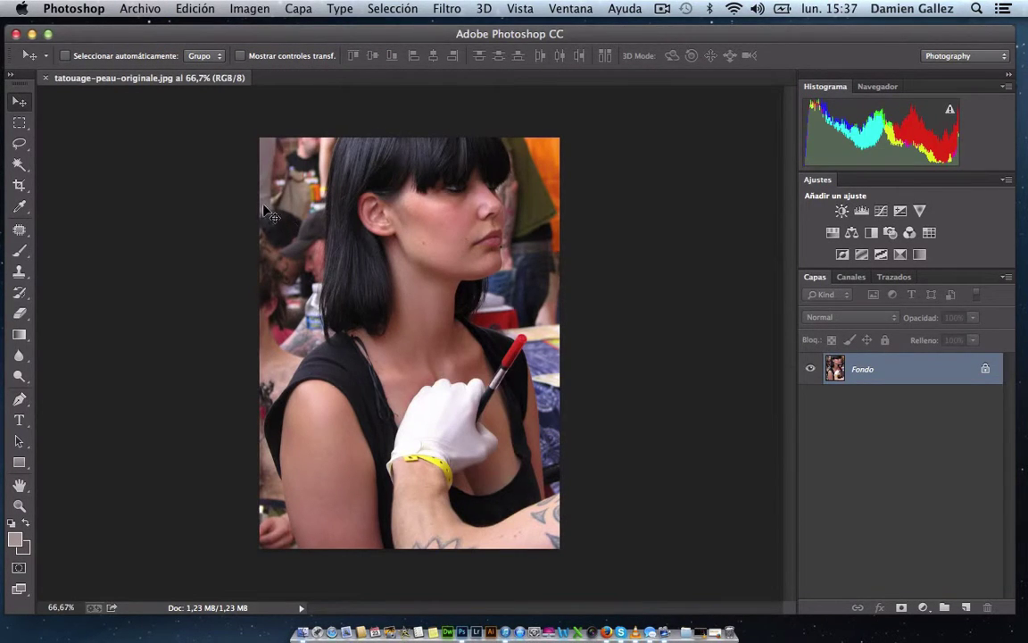
Step: Open motif.png as its own document and select its entire canvas
click(134, 11)
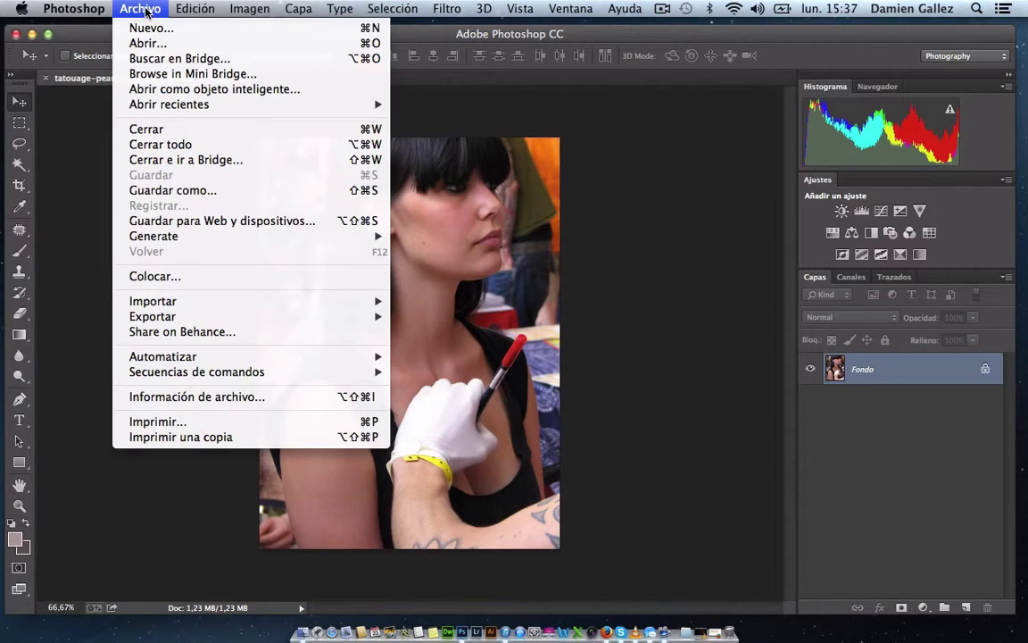
click(140, 43)
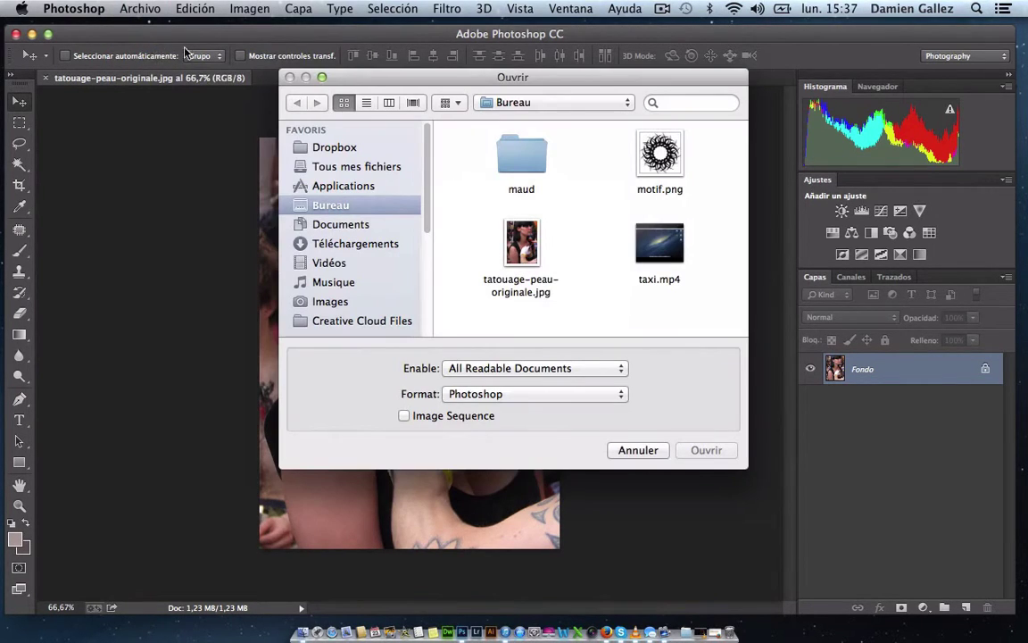
click(660, 153)
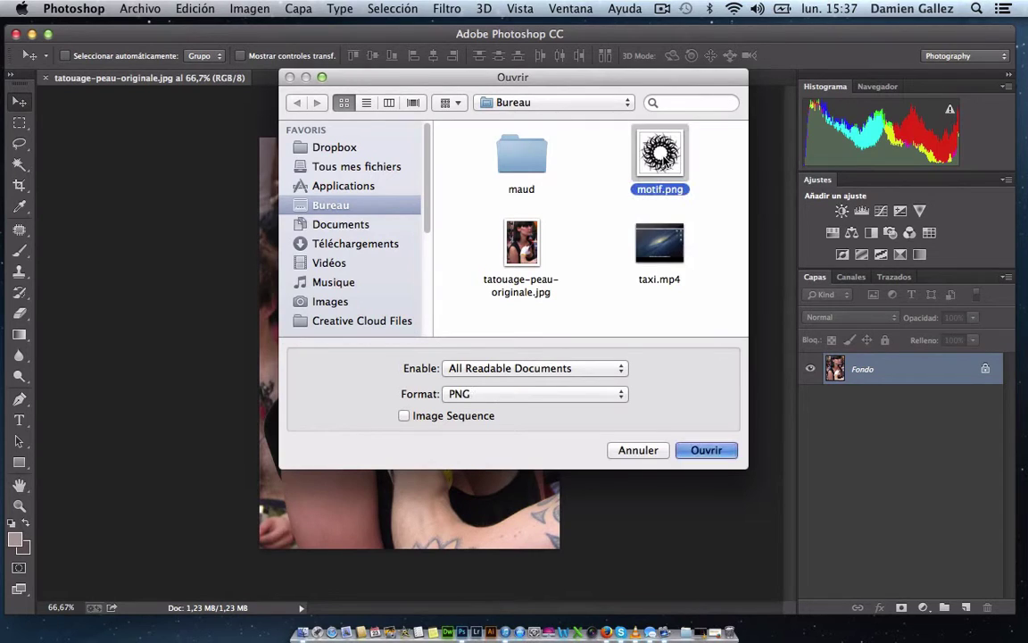
double_click(658, 159)
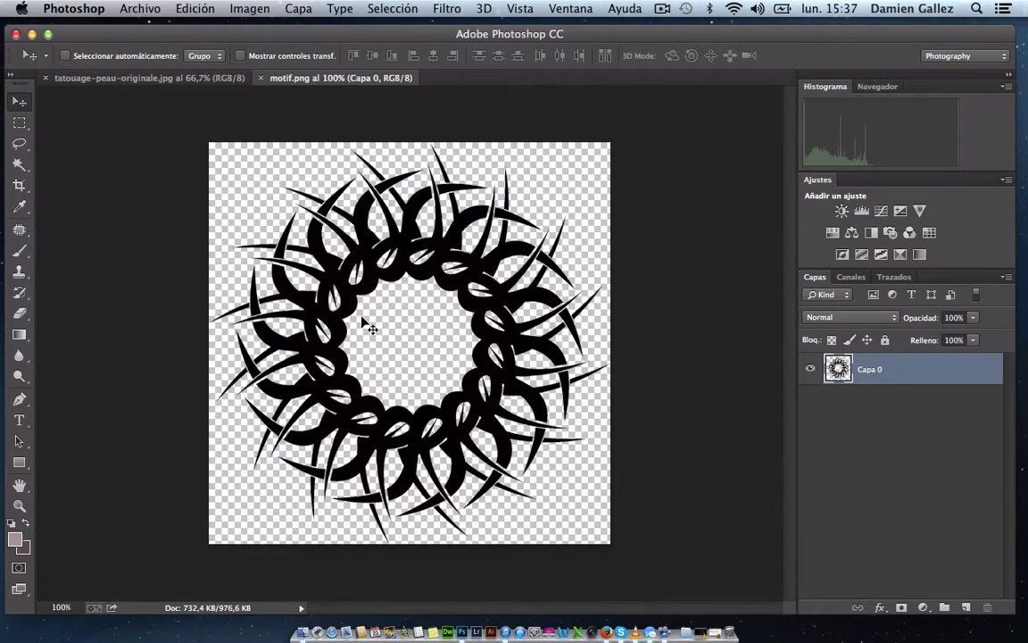
key(ctrl+a)
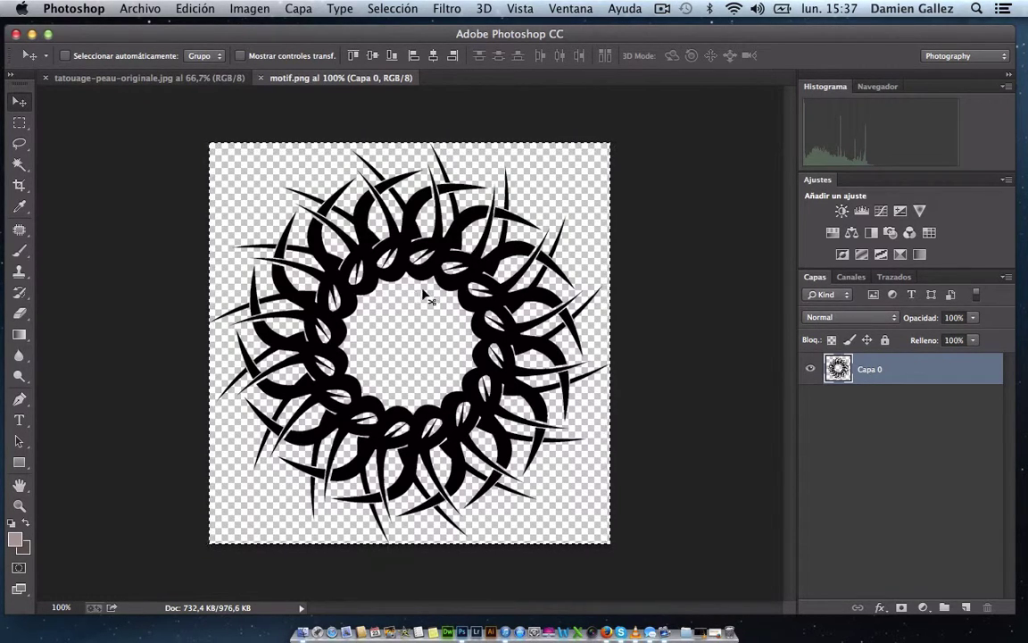
Step: Paste the copied tribal motif into tatouage-peau-originale.jpg as layer Capa 1
click(162, 79)
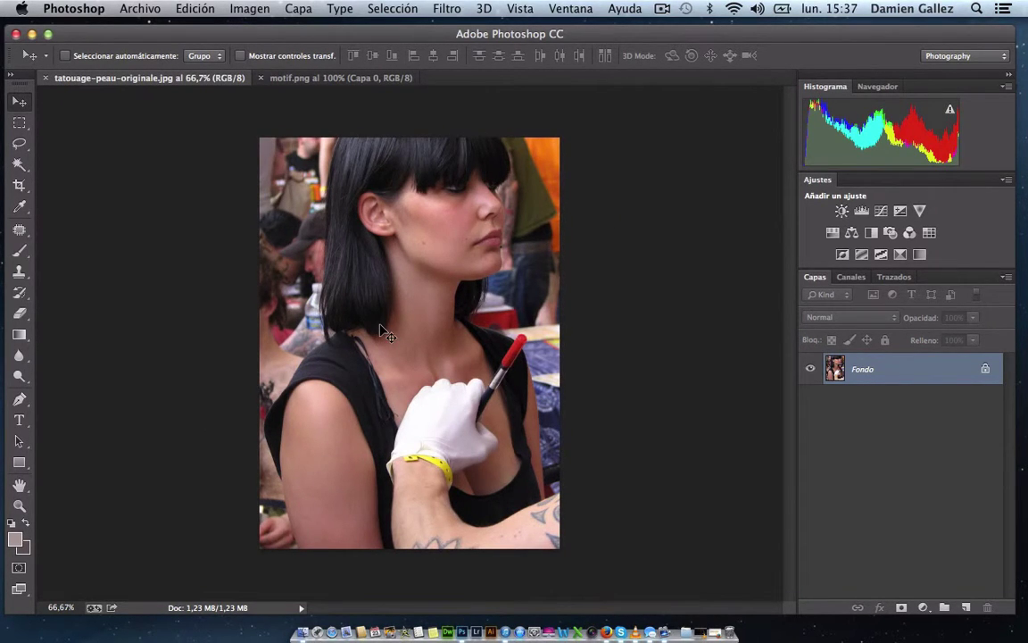
key(super+v)
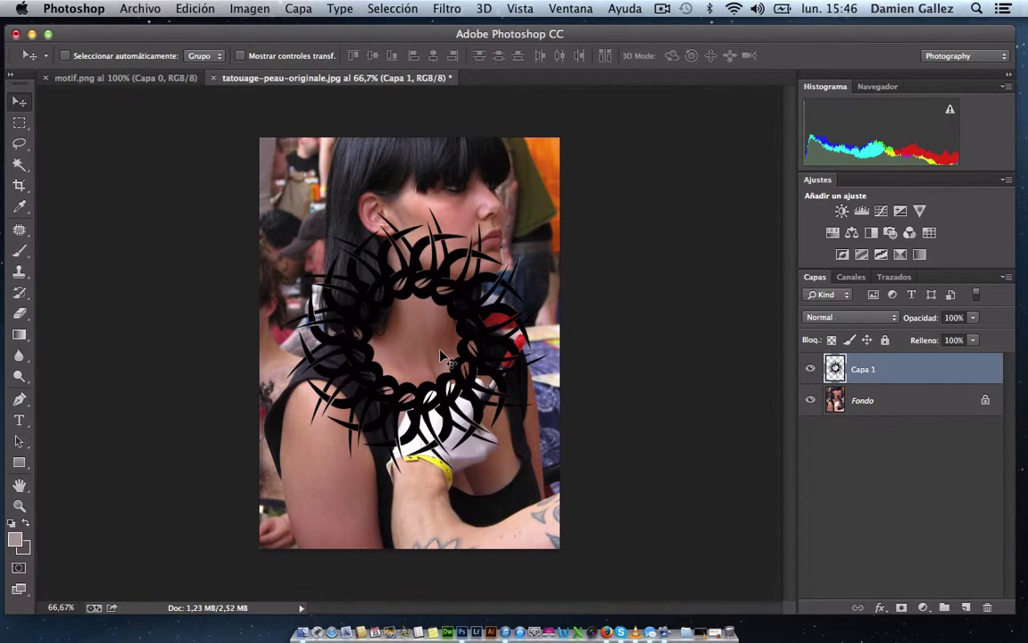
Step: Free-transform the motif, shrinking it to 31% over the woman's upper arm
key(ctrl+t)
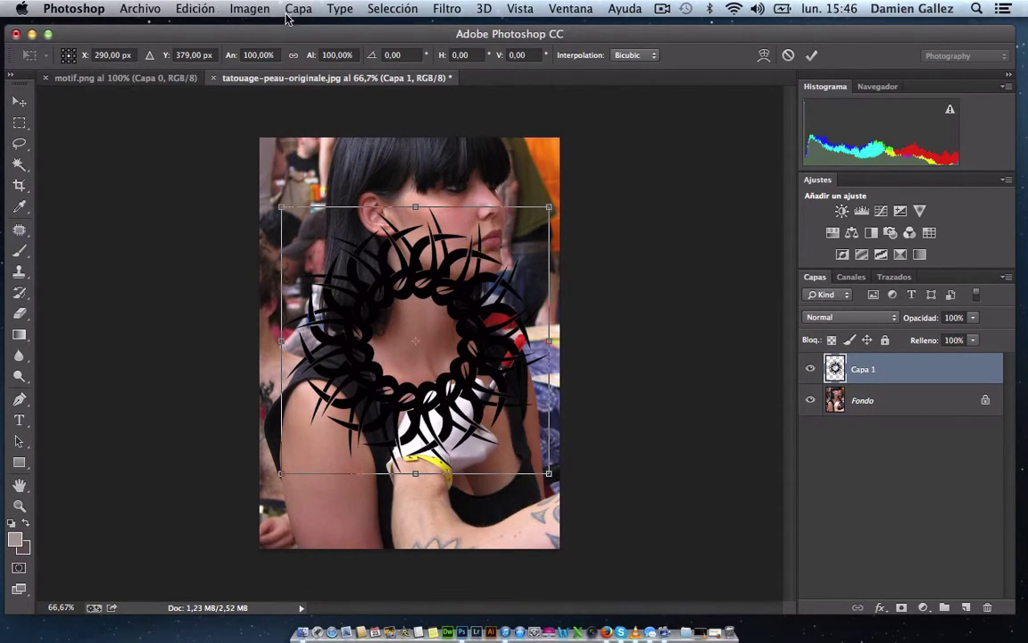
click(194, 9)
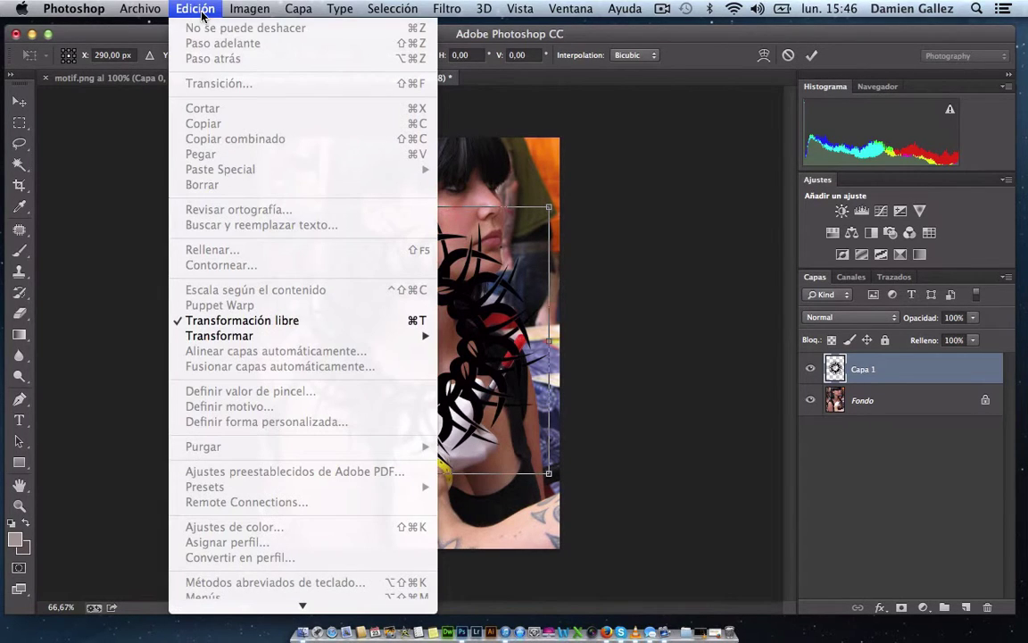
click(190, 323)
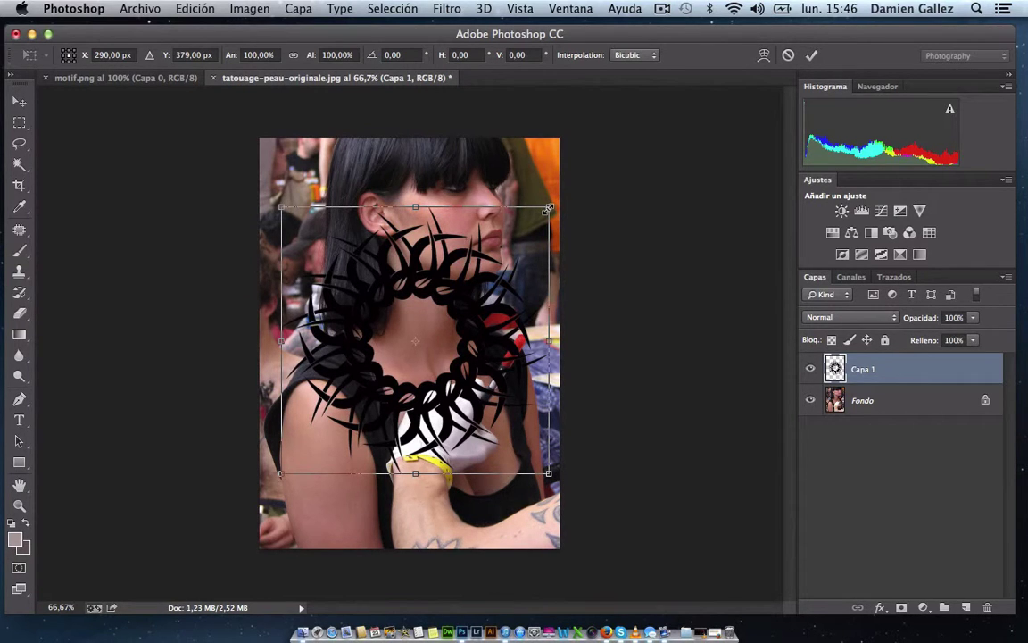
drag(548, 207, 378, 390)
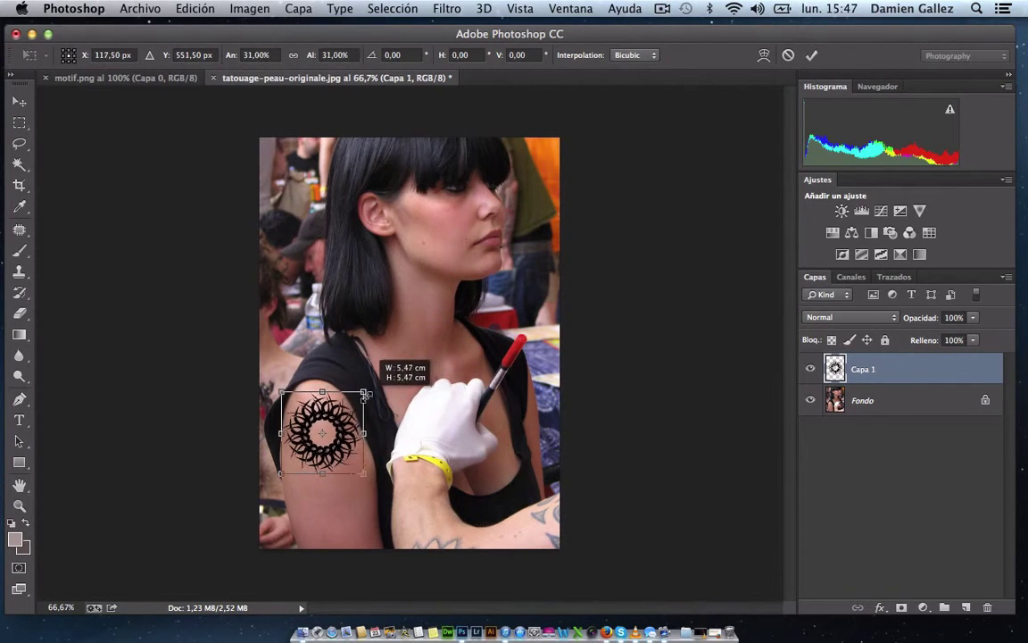
drag(378, 390, 366, 395)
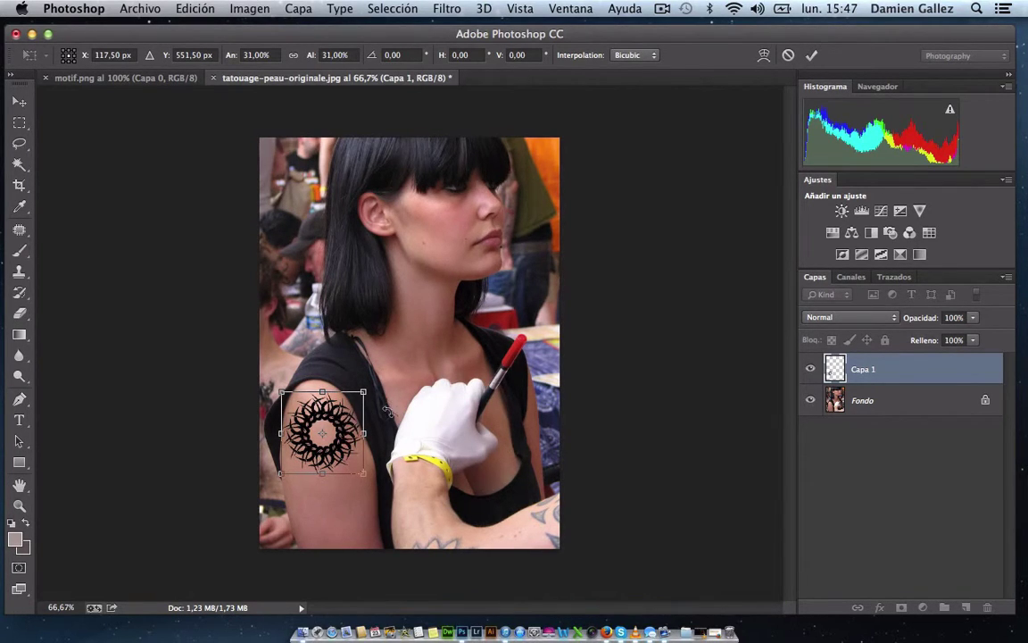
Step: Move the motif slightly lower, skew it about -2° along the arm, and commit
drag(344, 416, 344, 432)
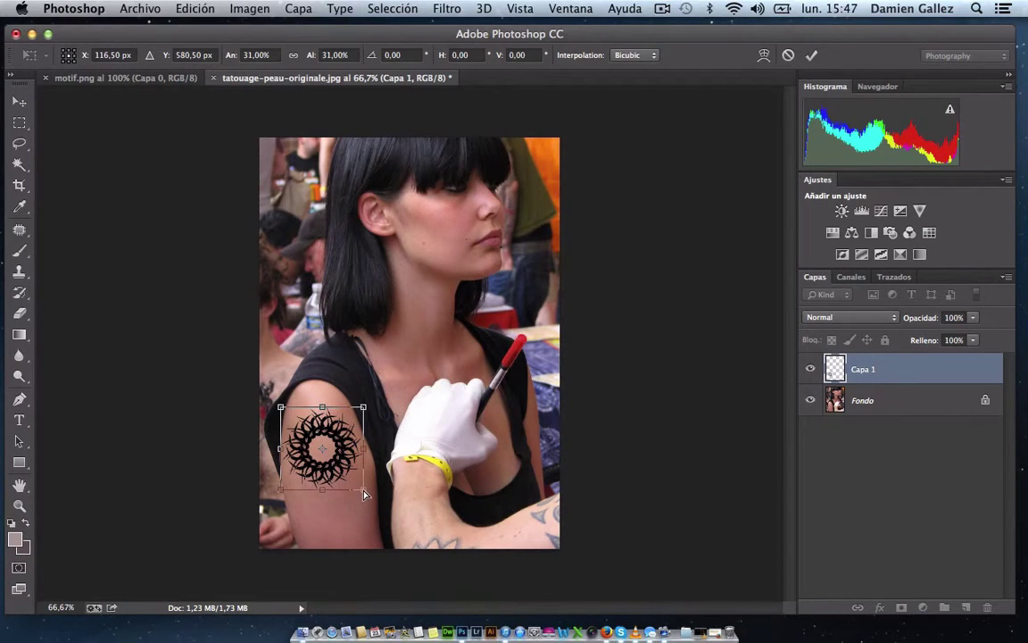
drag(363, 493, 371, 490)
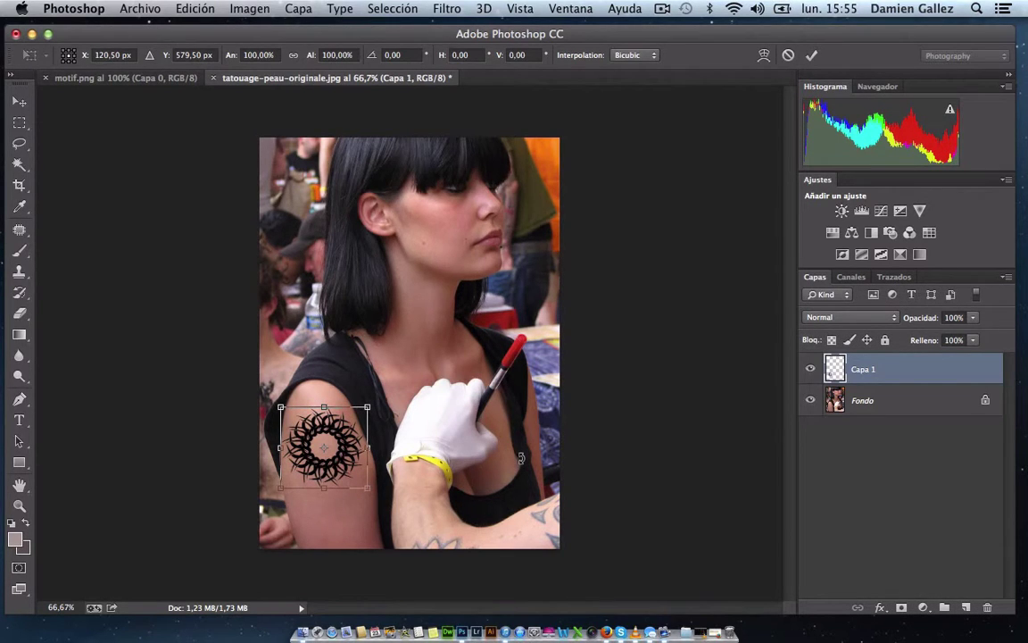
key(Return)
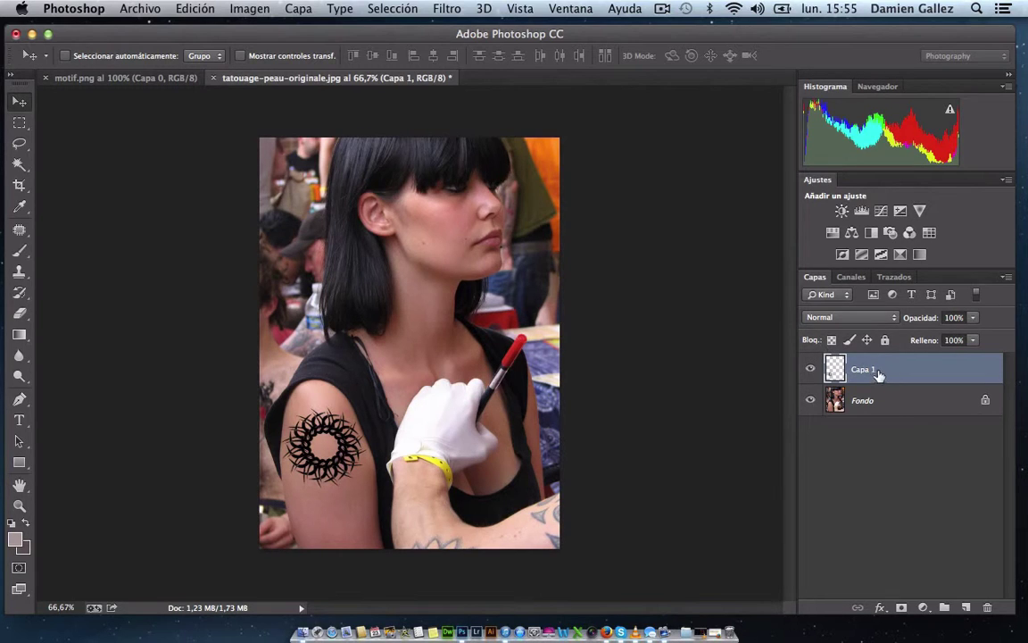
Step: Set Capa 1's blend mode to Luz suave and duplicate it as Capa 1 copia
click(839, 319)
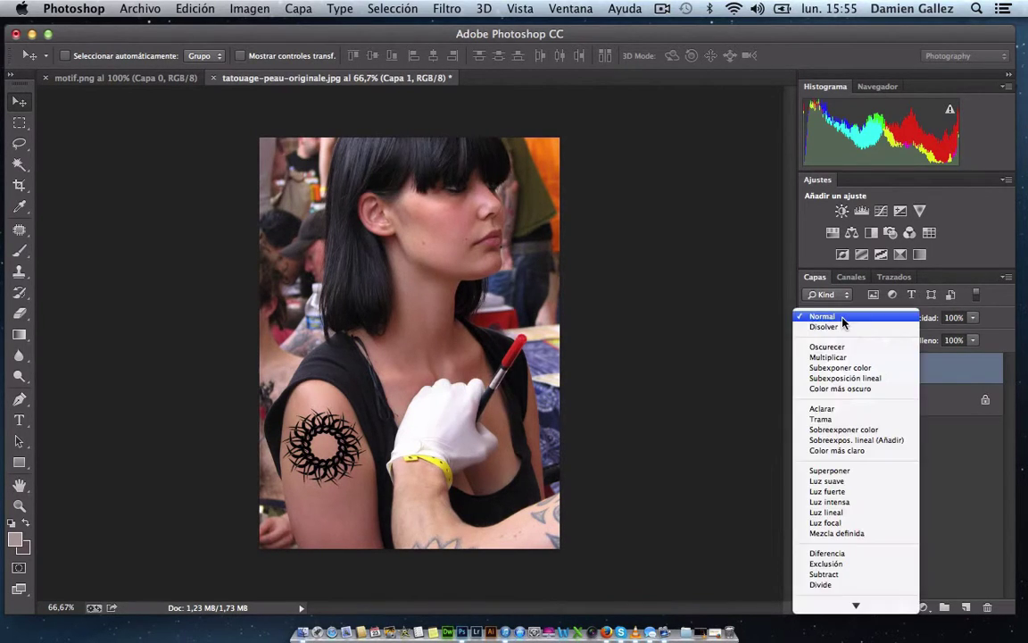
click(843, 482)
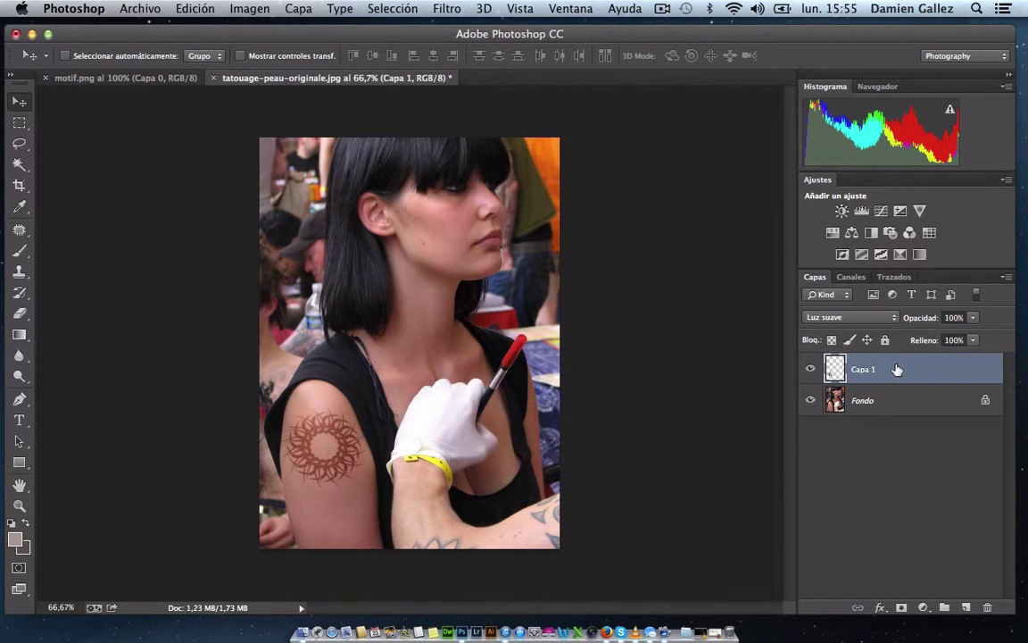
drag(898, 370, 966, 609)
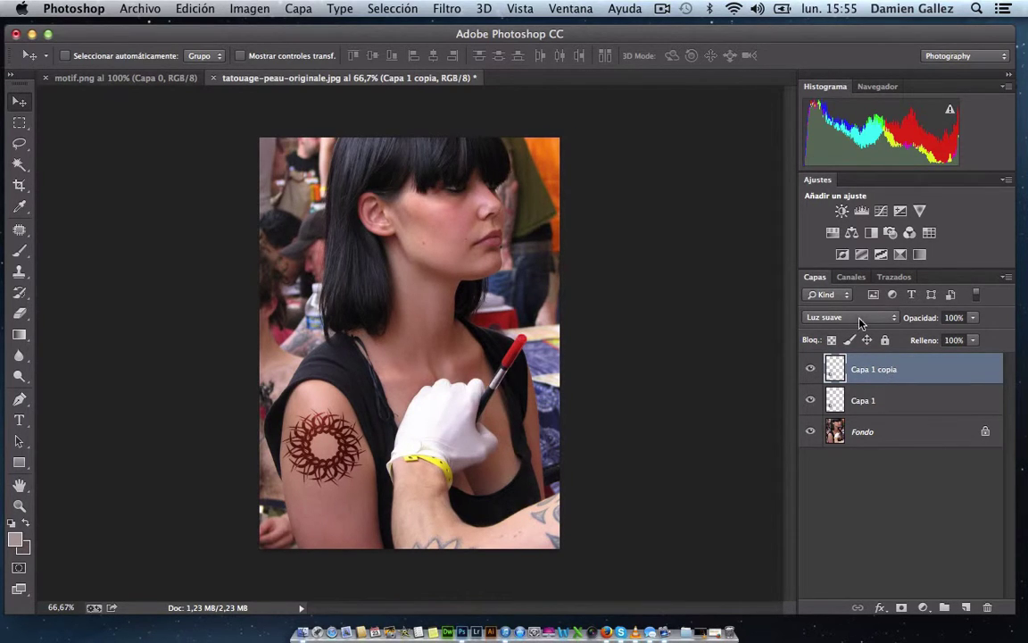
Step: Change Capa 1 copia's blend mode to Saturación for a greyish inked look
click(859, 320)
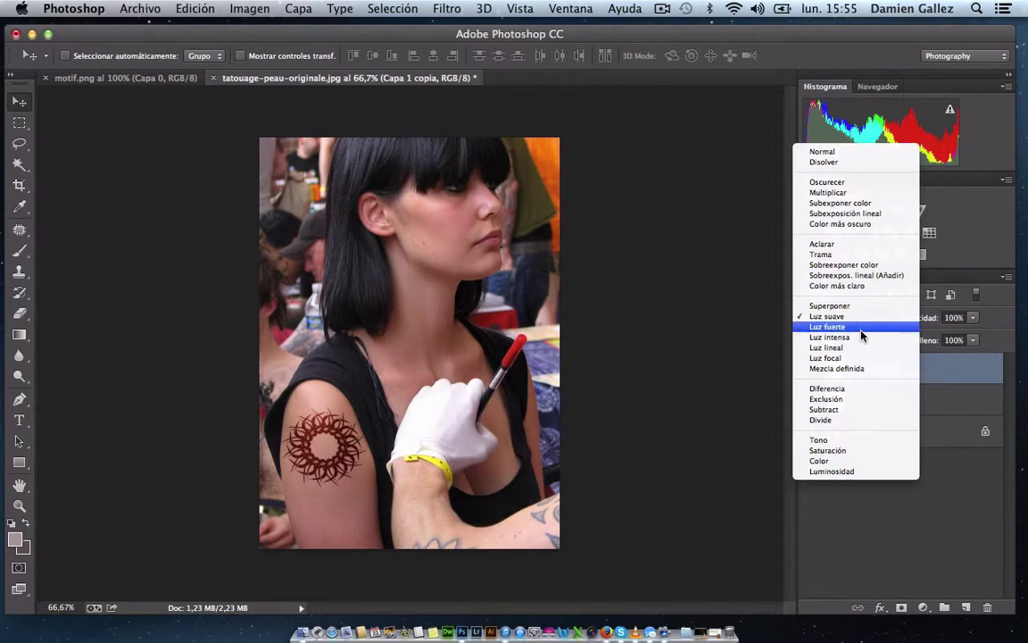
click(855, 452)
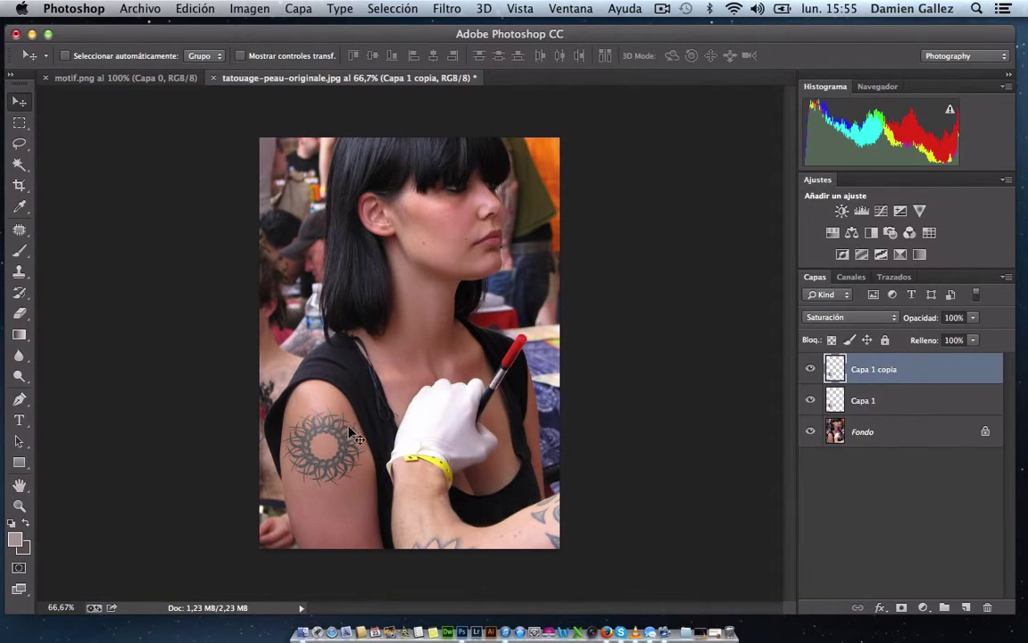